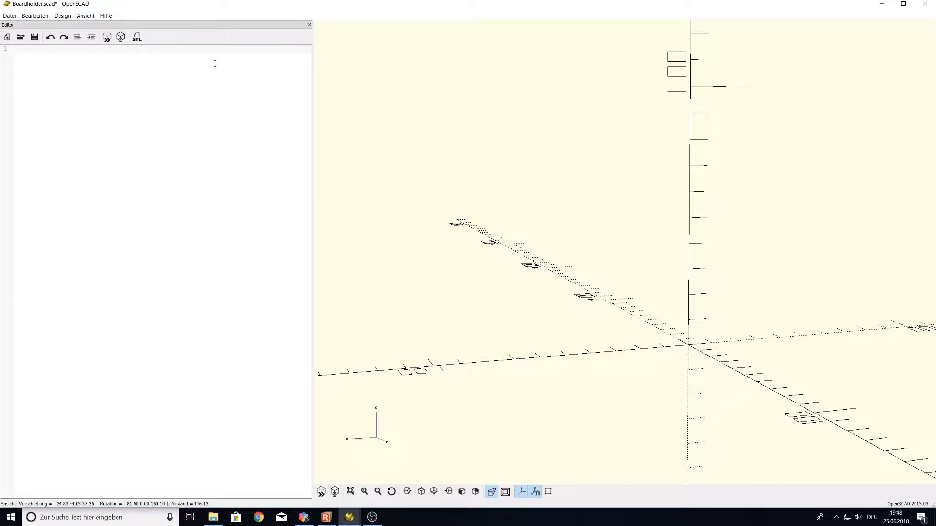
Start the script with the comment "// board-holder" and the variables thickness=17 and width=30
type("// board-holder")
key("Return")
key("Return")
type("thickness ")
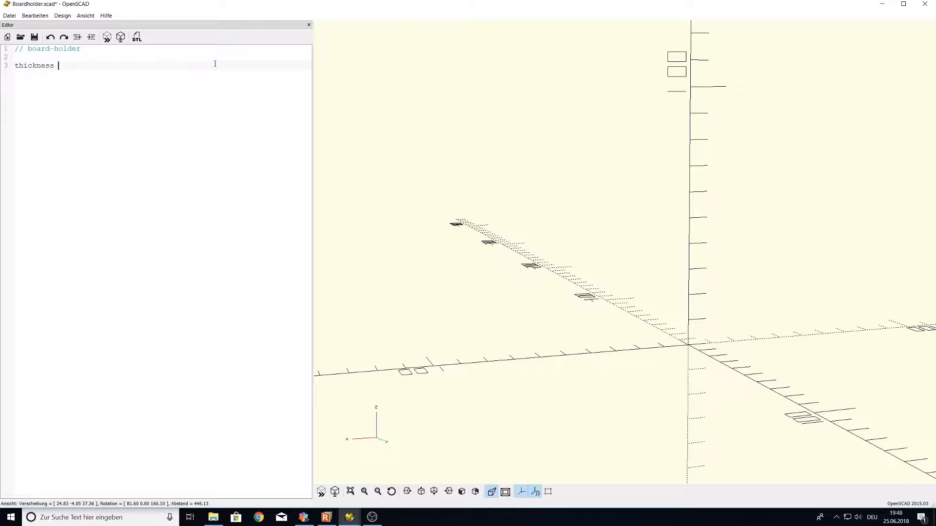
type("=17")
type(";")
type("width=30")
type(";")
Add a difference() block containing cube([width, 50, 80]) and preview the model
key("Return")
type("difference(){")
key("Return")
type("}")
key("Left")
key("Return")
key("Tab")
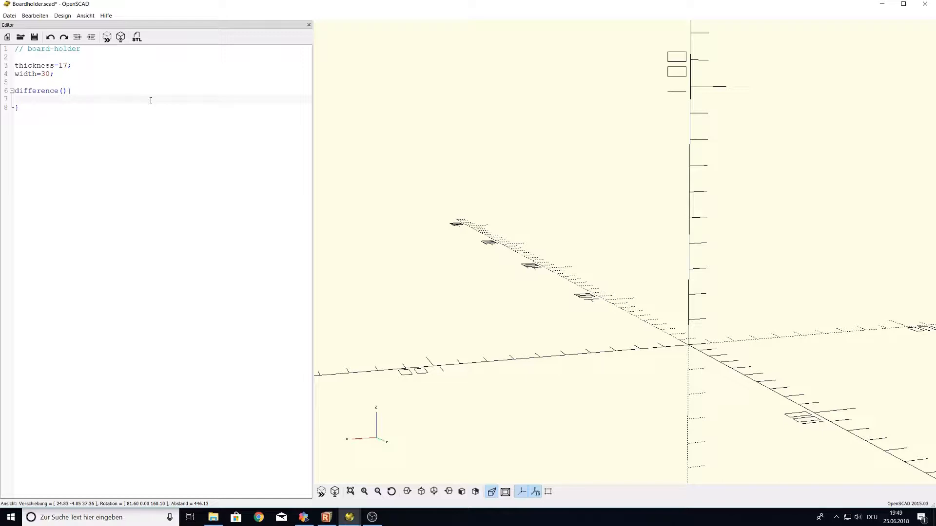
type("cube([width, 50, 80]);")
key("F5")
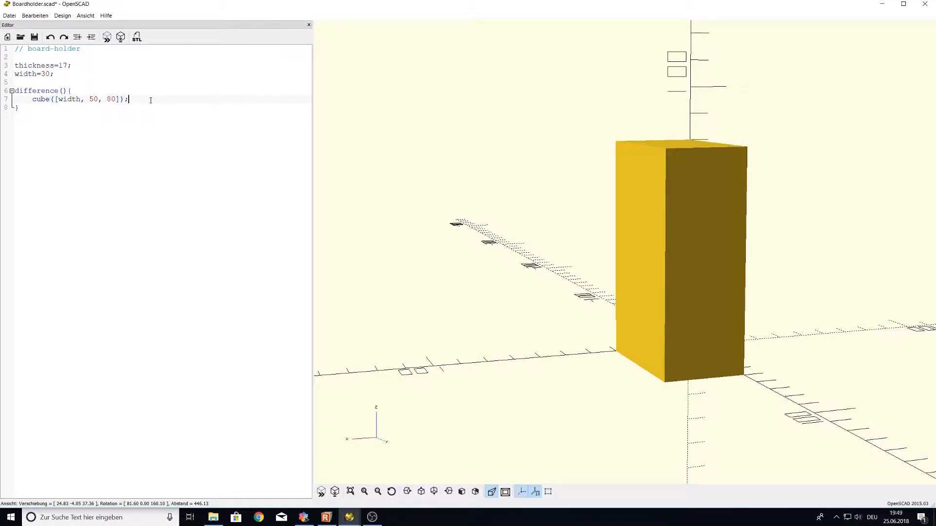
Inside the difference block, subtract a cube([500, 150, thickness]) under the comment "// skateboard" and preview it
left_click_drag(378, 157, 702, 299)
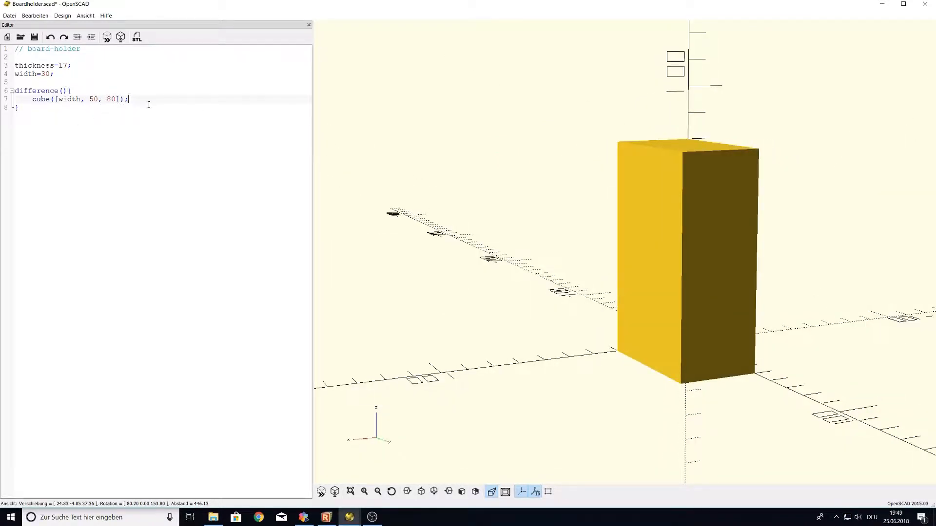
key("Return")
key("Return")
type("// skateboard")
key("Return")
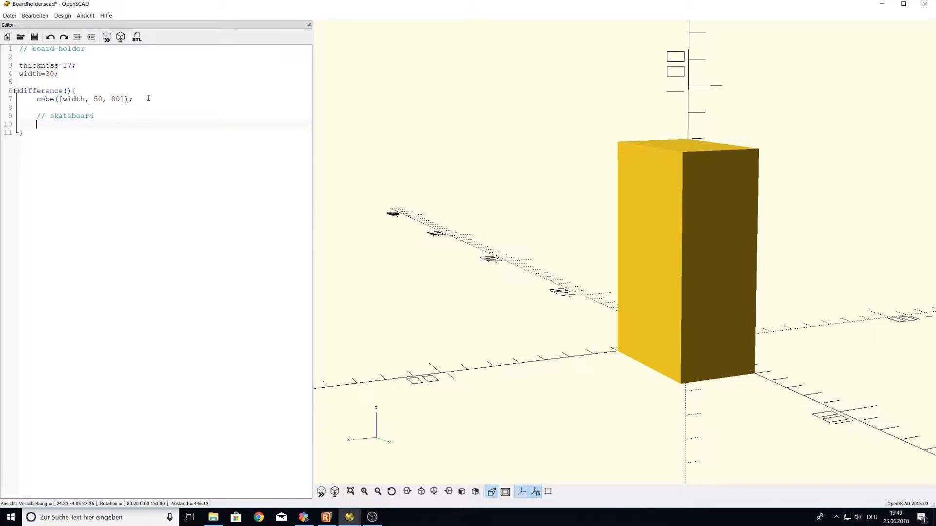
type("cube([500, 150, thickness]);")
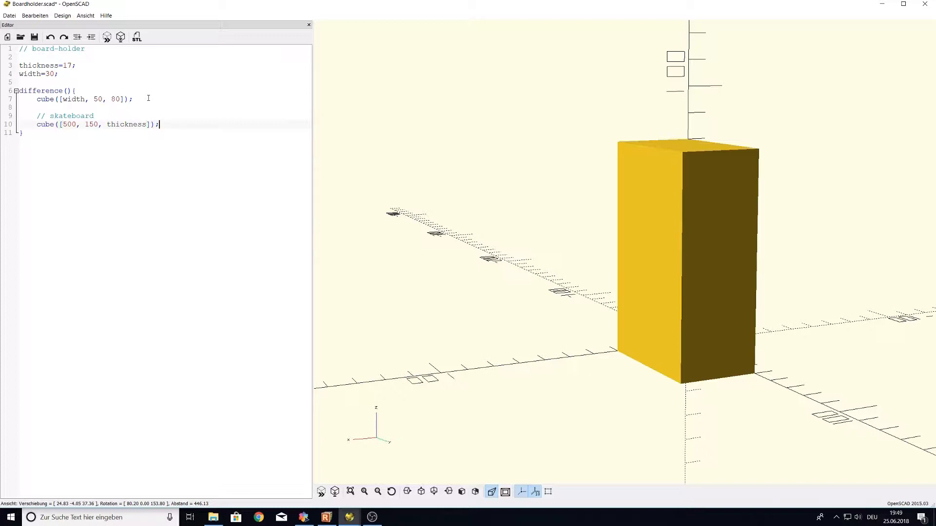
key("F5")
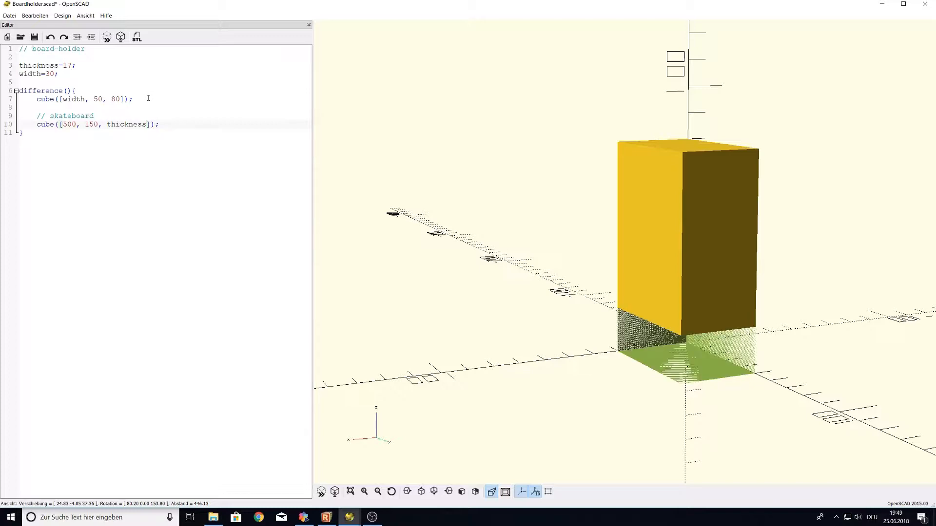
Highlight the skateboard cube with the # modifier and refresh the preview
key("Home")
type("#")
left_click_drag(44, 125, 164, 125)
left_click_drag(28, 99, 148, 99)
left_click(92, 138)
left_click(40, 125)
left_click_drag(763, 355, 504, 249)
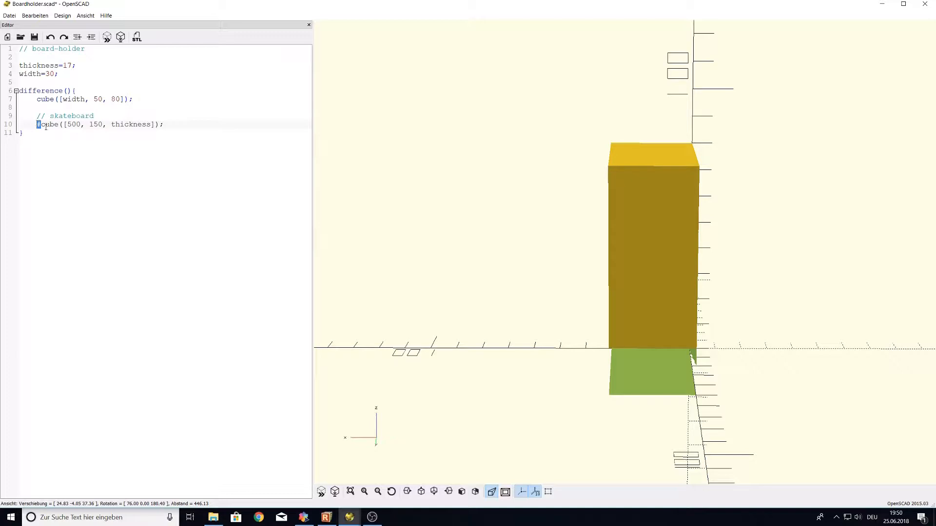
key("F5")
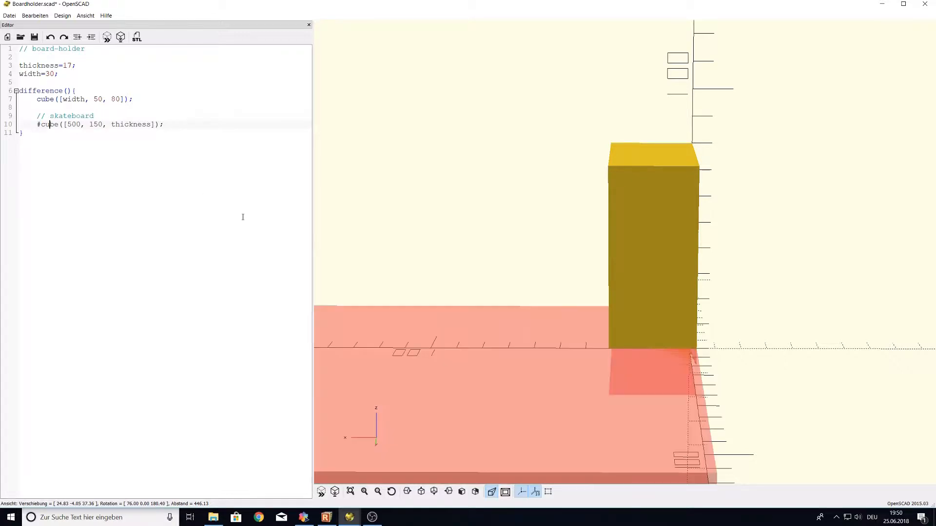
Insert translate([-225, 20, 25]) before the skateboard cube and preview its new position
scroll(721, 225, "down", 2)
scroll(542, 300, "down", 2)
mouse_move(522, 315)
left_mouse_down()
mouse_move(570, 302)
mouse_move(524, 321)
left_mouse_up()
left_click(108, 116)
key("Return")
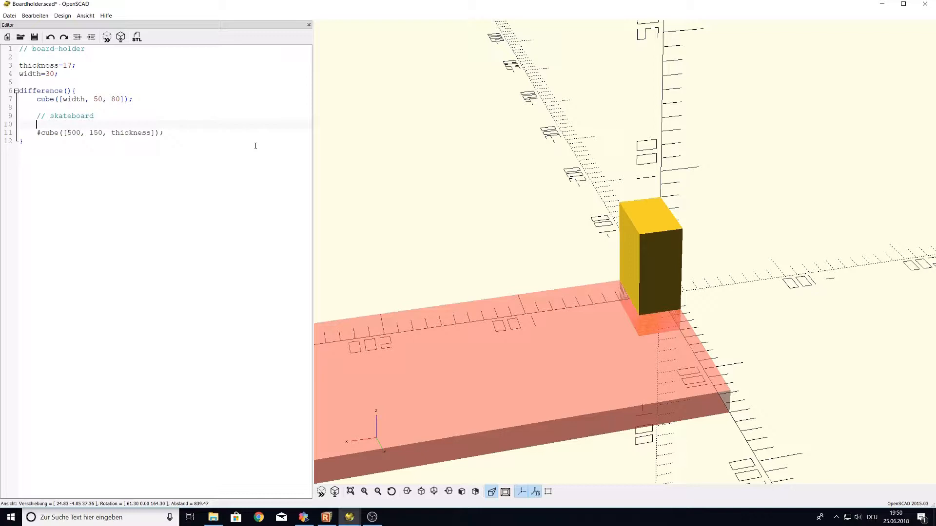
type("translate([")
type("225")
key("Left")
key("Left")
key("Left")
type("-")
key("Right")
key("Right")
key("Right")
type(", 20, 25])")
key("F5")
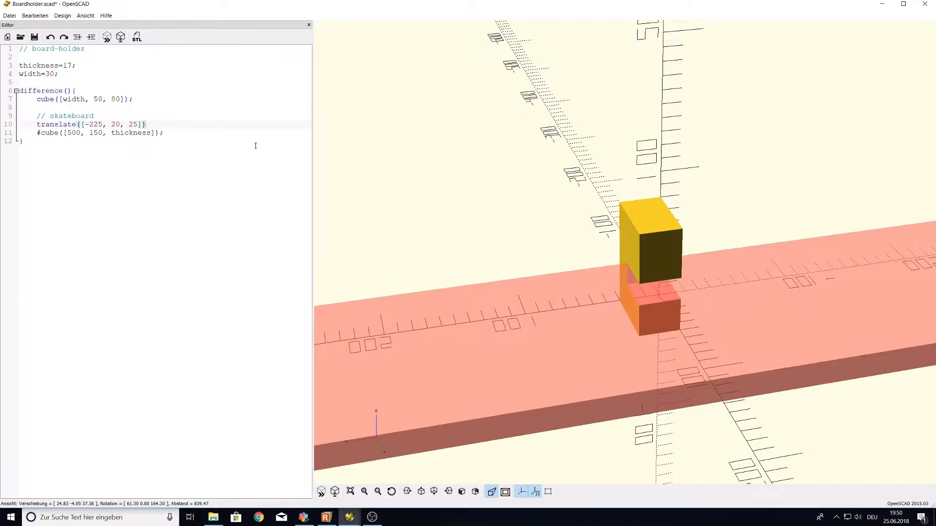
Remove the # modifier from the skateboard cube and preview the slot it cuts
left_click_drag(629, 285, 668, 315)
scroll(656, 306, "down", 2)
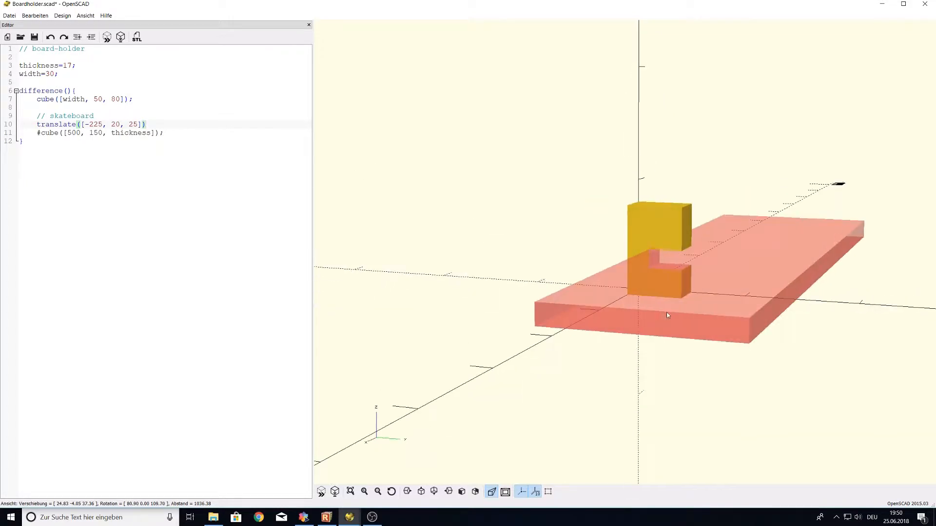
left_click(34, 132)
key("Delete")
key("F5")
Insert rotate([20,0,0]) between the skateboard's translate and cube lines and preview the tilted slot
left_click_drag(781, 328, 764, 320)
scroll(731, 309, "up", 4)
left_click_drag(708, 297, 698, 308)
left_click(153, 123)
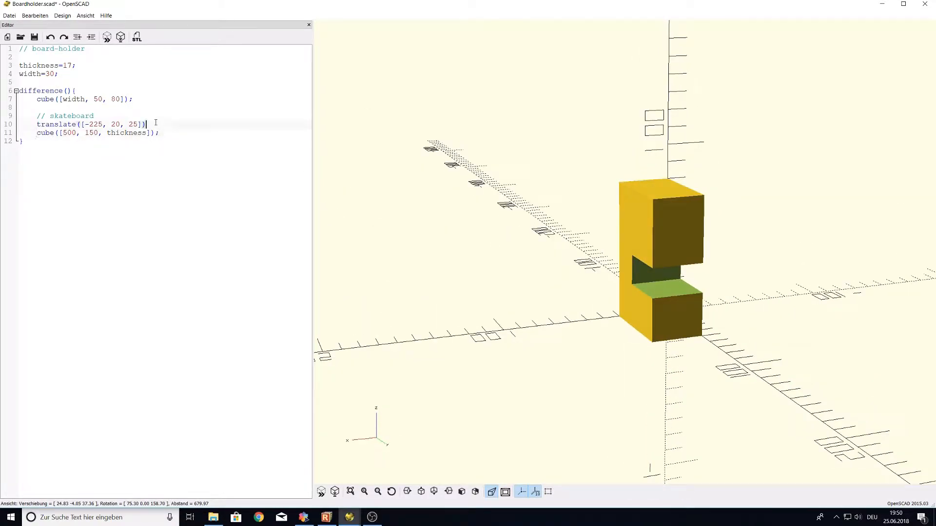
key("Return")
type("rotate([20,0,0])")
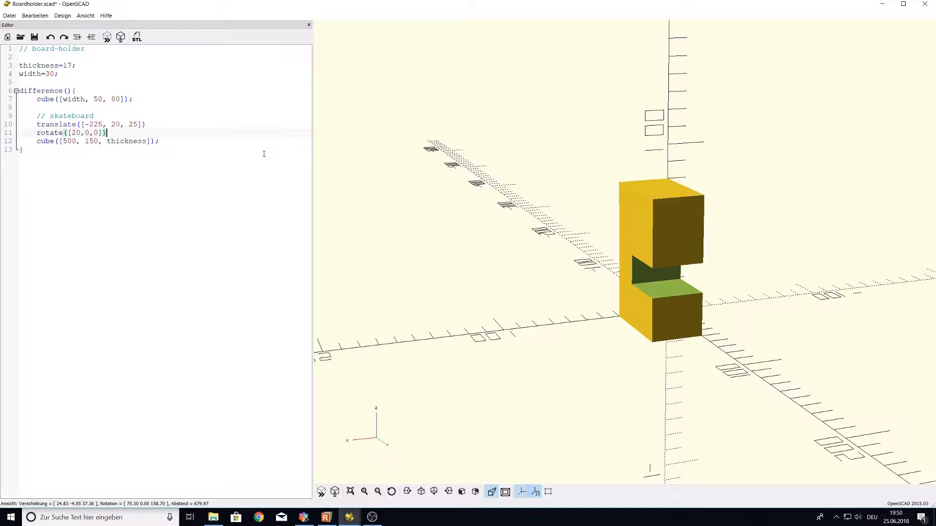
key("F5")
left_click_drag(739, 336, 696, 267)
Below the skateboard cube, add the comment lines "// screw-holes" and "// bigger holes"
left_click(170, 141)
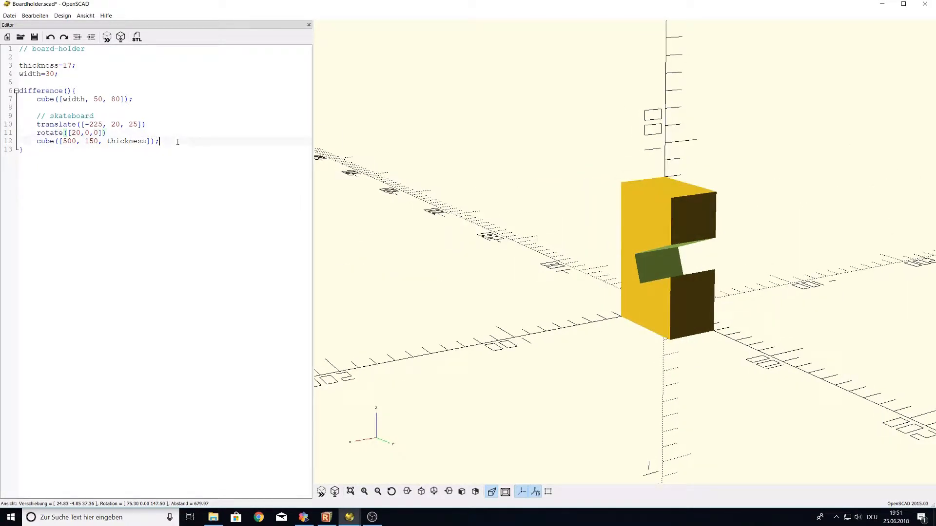
key("Return")
key("Return")
type("// screw-holes")
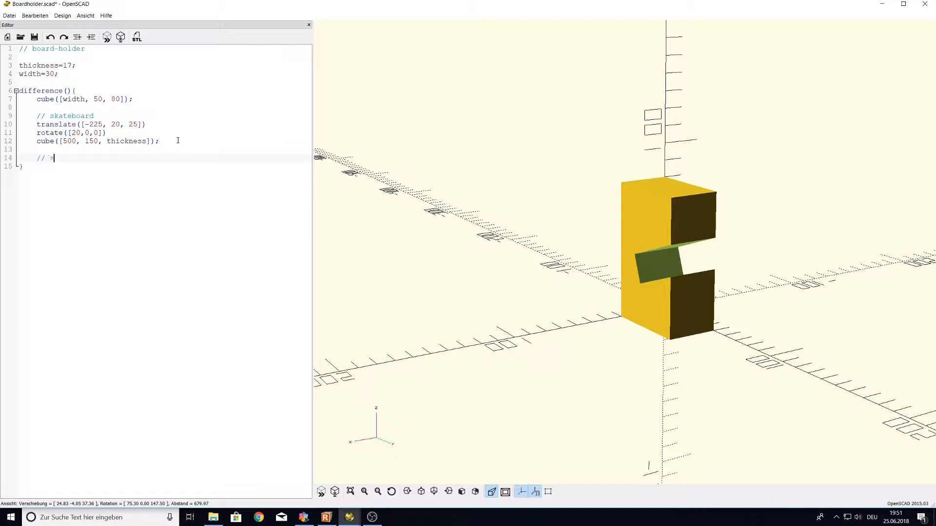
key("Return")
type("// bigger holes")
key("Return")
Add cylinder(r=8, h=100, $fn=32) for the bigger hole, highlight it with the # modifier and preview it
type("cylinder")
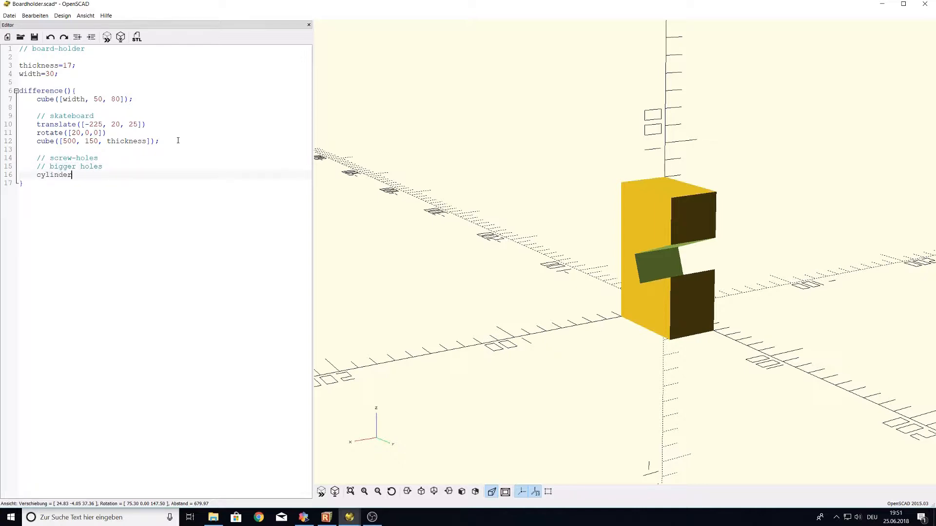
type("(r=8, h=100, $fn=32);")
key("Home")
type("#")
key("F5")
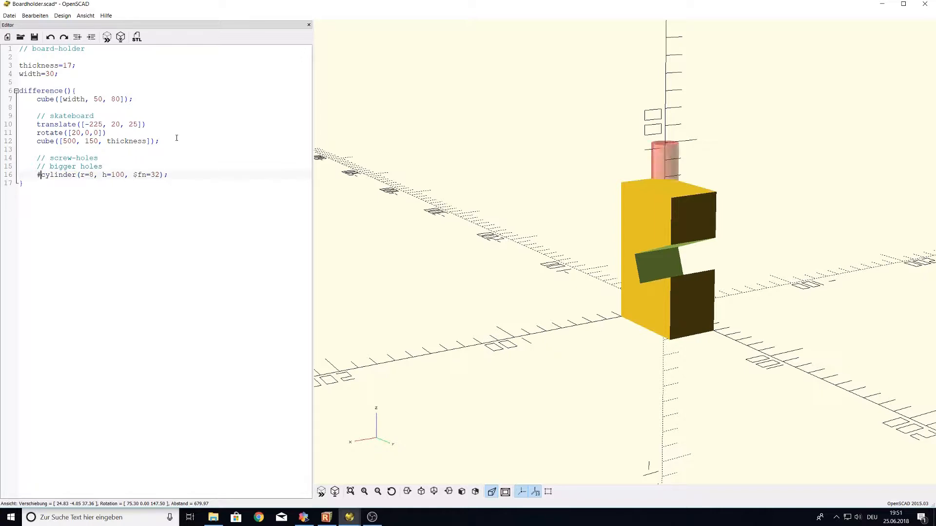
Insert rotate([90,0,0]) before the highlighted cylinder and preview it
left_click_drag(863, 245, 741, 281)
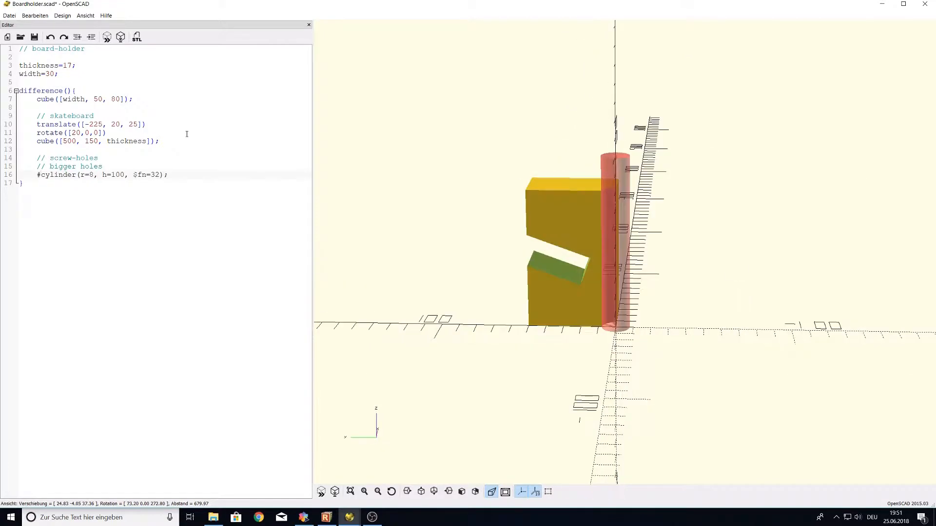
left_click(126, 167)
key("Return")
type("rot")
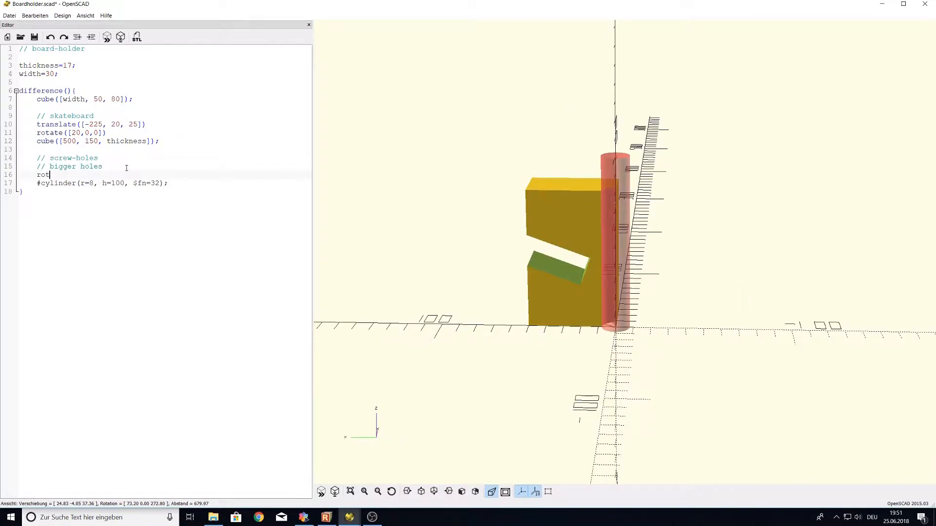
type("ate([90,0,0])")
key("F5")
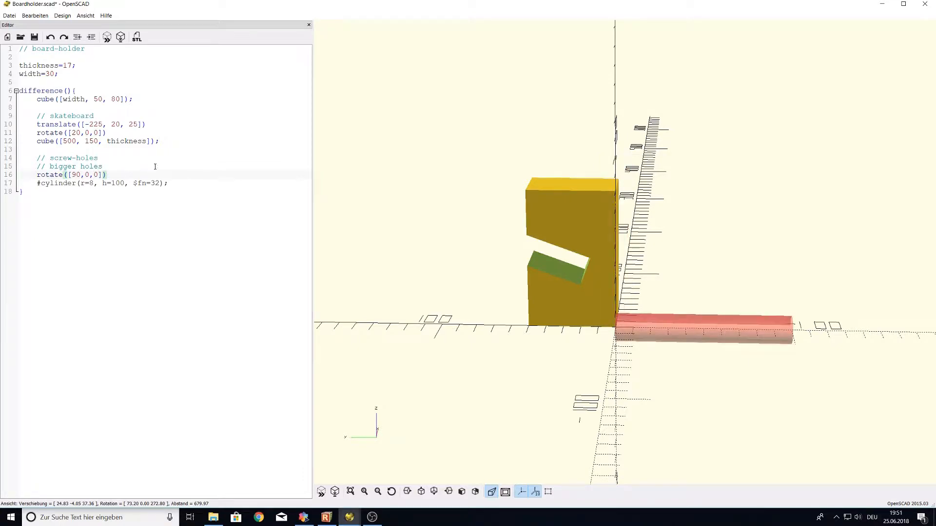
Insert translate([width/2, 0,0]) before the cylinder's rotation to centre it across the holder's width, and preview it
left_click_drag(739, 385, 691, 379)
left_click_drag(716, 390, 753, 375)
left_click_drag(642, 332, 618, 329)
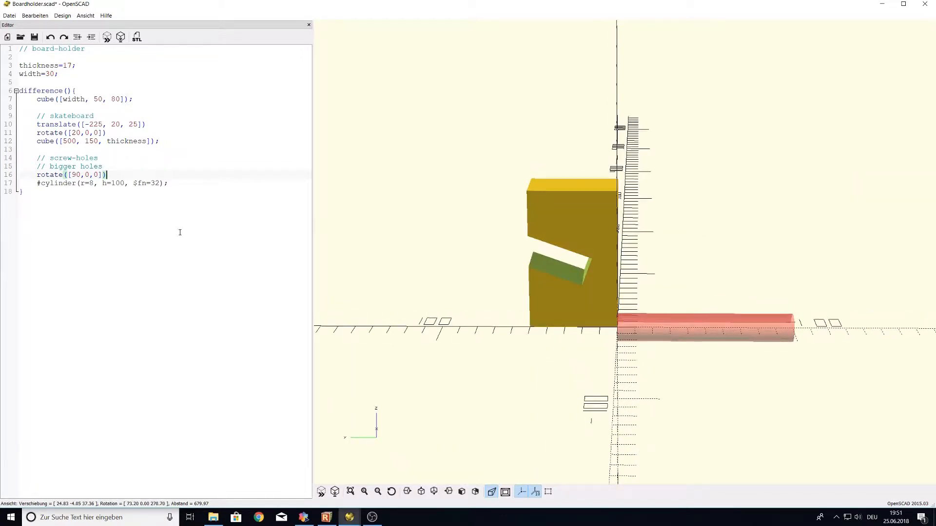
key("Return")
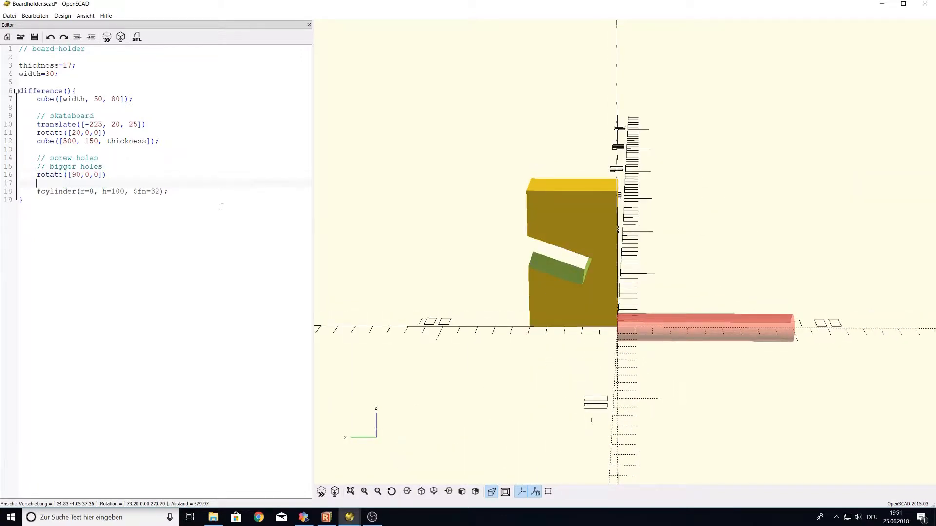
key("BackSpace")
key("Up")
key("Return")
type("translate([")
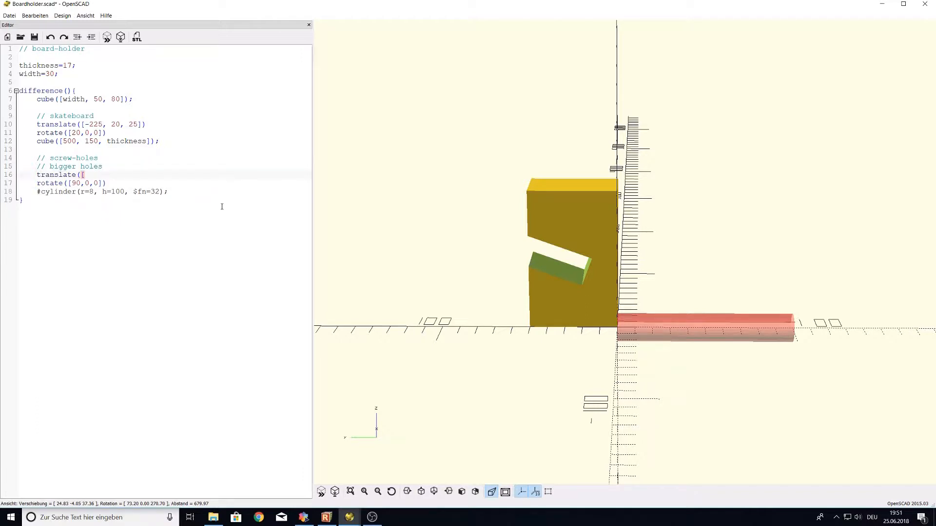
type("width/2,")
left_click_drag(646, 363, 584, 311)
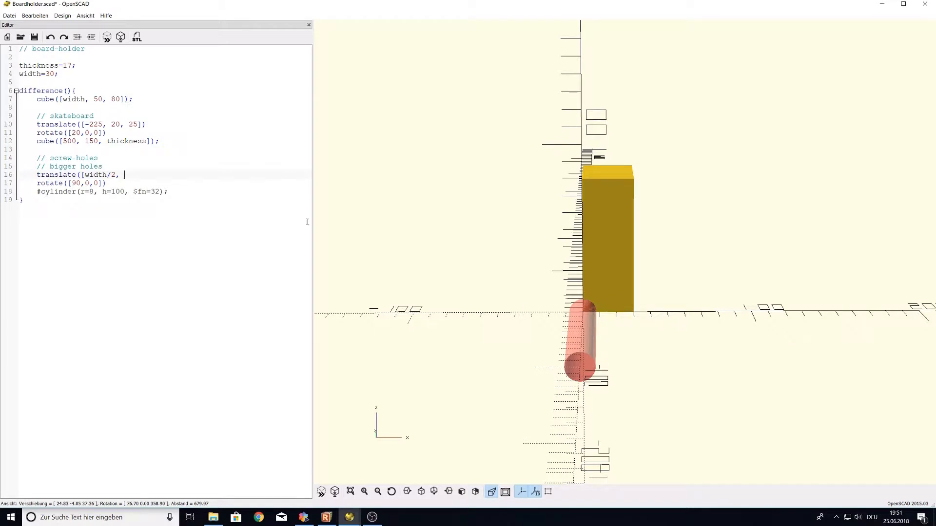
type("0,0])")
key("F5")
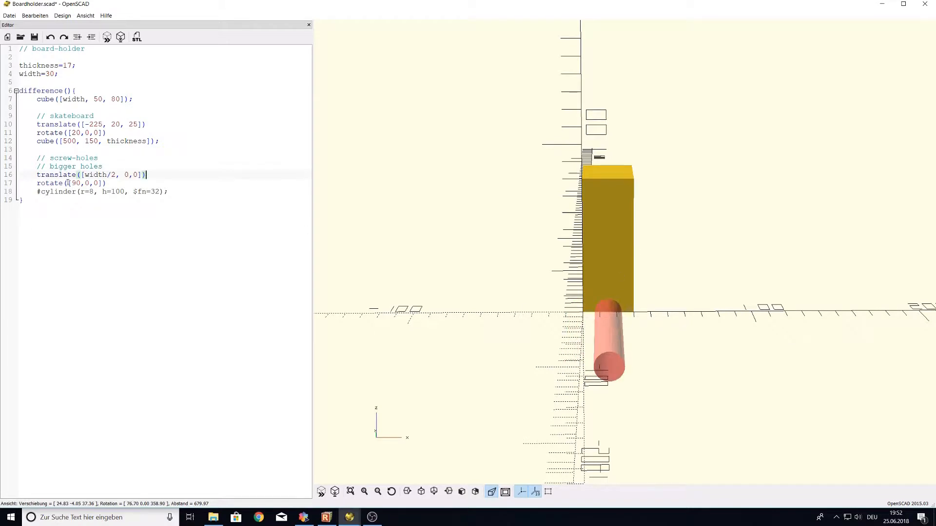
Set the cylinder translation's y value to 105 and preview its position
left_click_drag(687, 286, 717, 281)
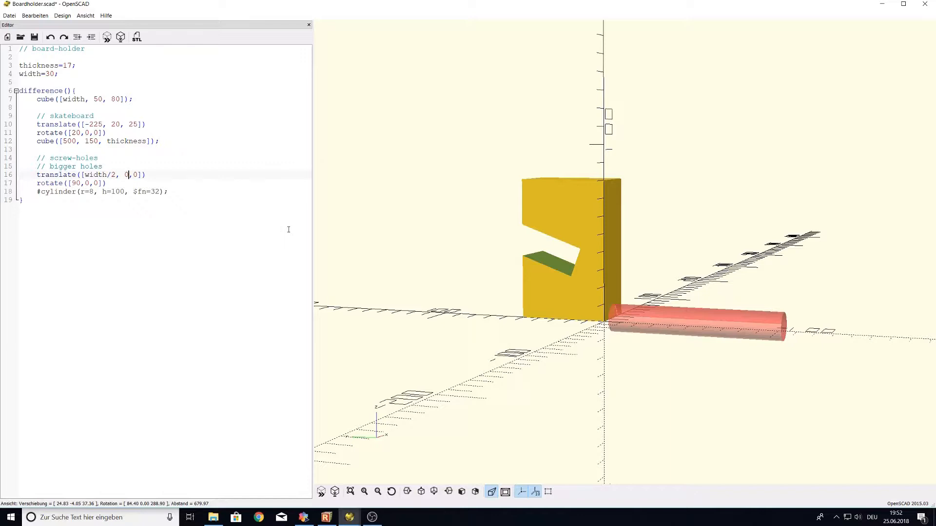
key("BackSpace")
type("105")
key("F5")
left_click_drag(626, 266, 617, 290)
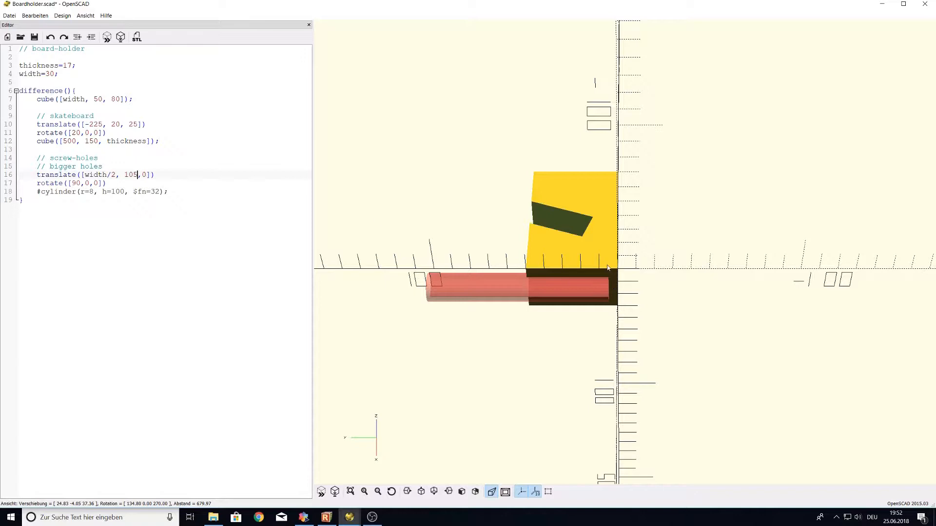
Set the cylinder translation's z value to 15 and preview its position
left_click_drag(609, 268, 615, 244)
left_click_drag(519, 285, 551, 295)
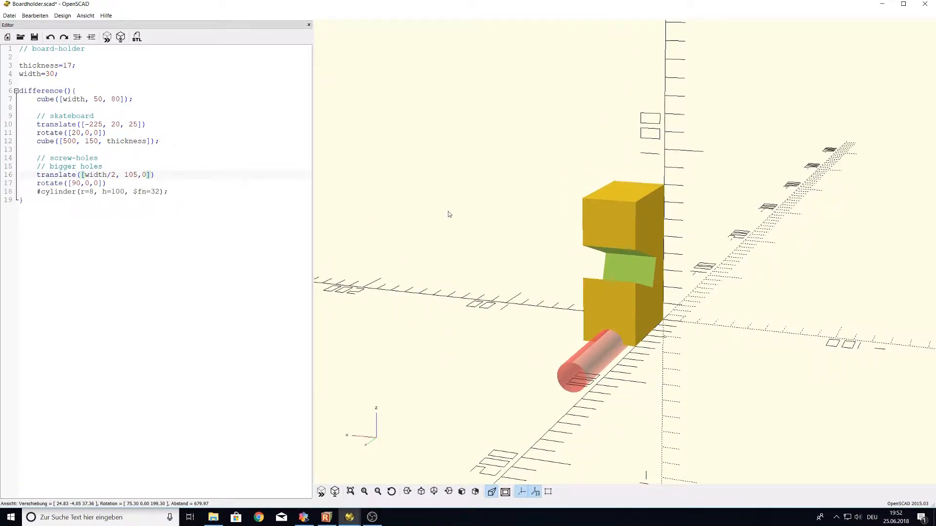
type("15")
key("F5")
left_click_drag(702, 390, 715, 376)
Remove the # modifier from the cylinder and preview the resulting hole
left_click(39, 192)
key("BackSpace")
key("F5")
left_click_drag(605, 307, 706, 312)
Duplicate the bigger hole's three code lines below the original and set the copy's z translation to 67
left_click_drag(163, 192, 2, 172)
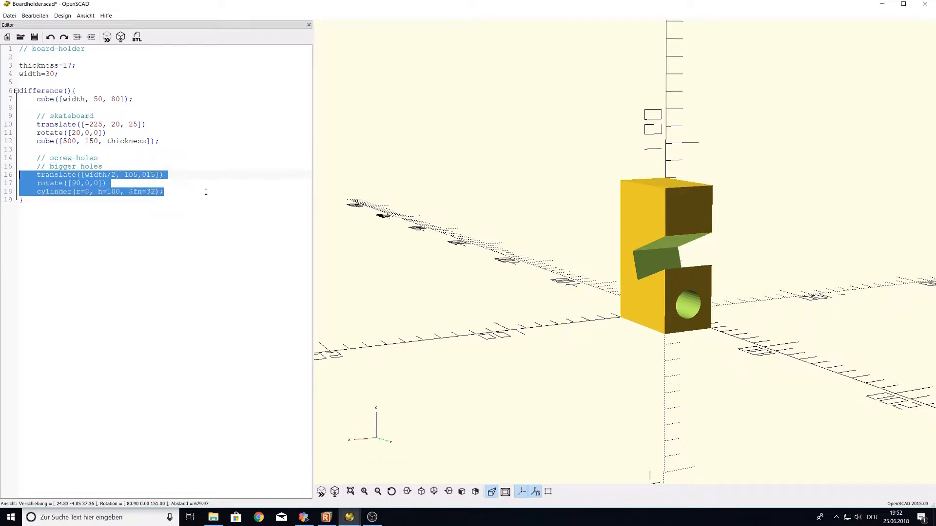
key("ctrl+c")
left_click(193, 194)
key("Return")
key("Return")
key("ctrl+v")
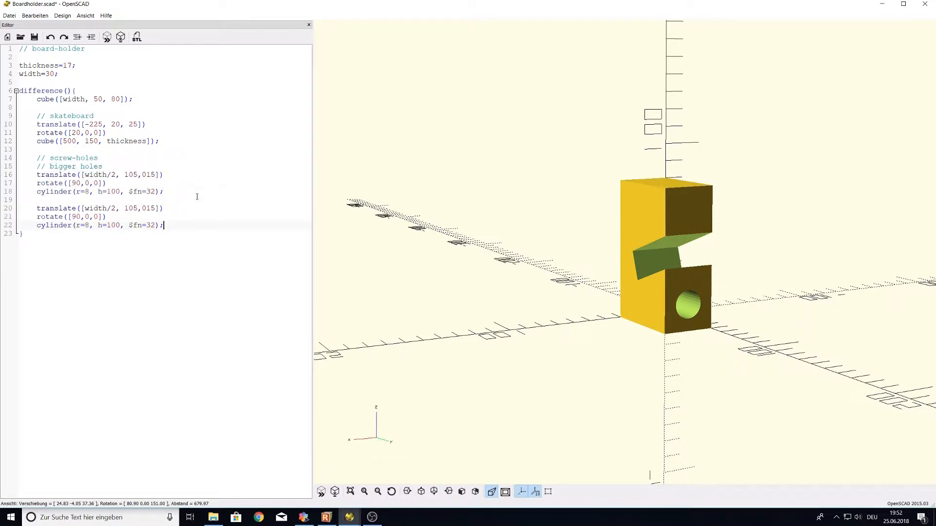
double_click(150, 209)
type("67")
Remove the leading zero from the first bigger hole's z value so it reads 15, and preview both holes
key("Up")
key("Up")
key("Up")
key("Up")
key("Left")
key("BackSpace")
key("F5")
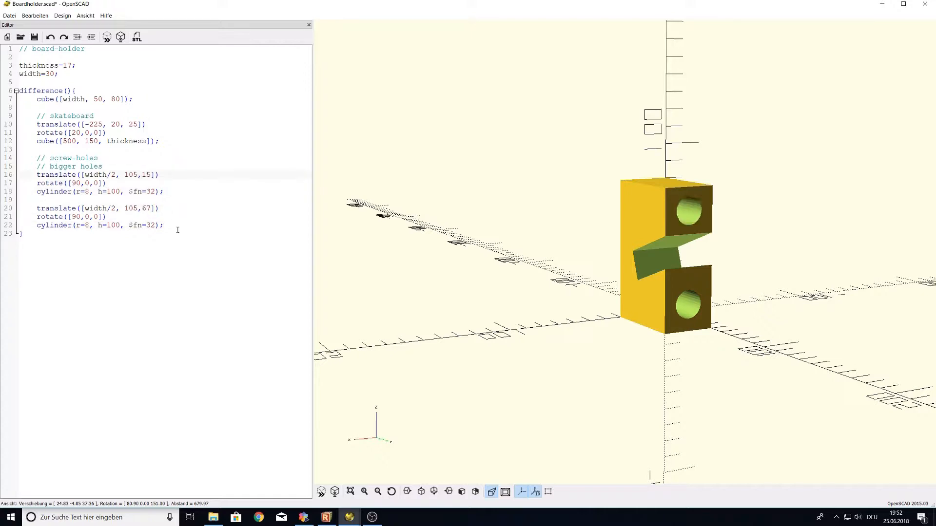
Add the comment "// smaller screw holes" below the second bigger hole's code
mouse_move(704, 263)
left_mouse_down()
mouse_move(684, 262)
mouse_move(692, 271)
mouse_move(670, 254)
mouse_move(688, 271)
left_mouse_up()
left_click(170, 226)
key("Return")
key("Return")
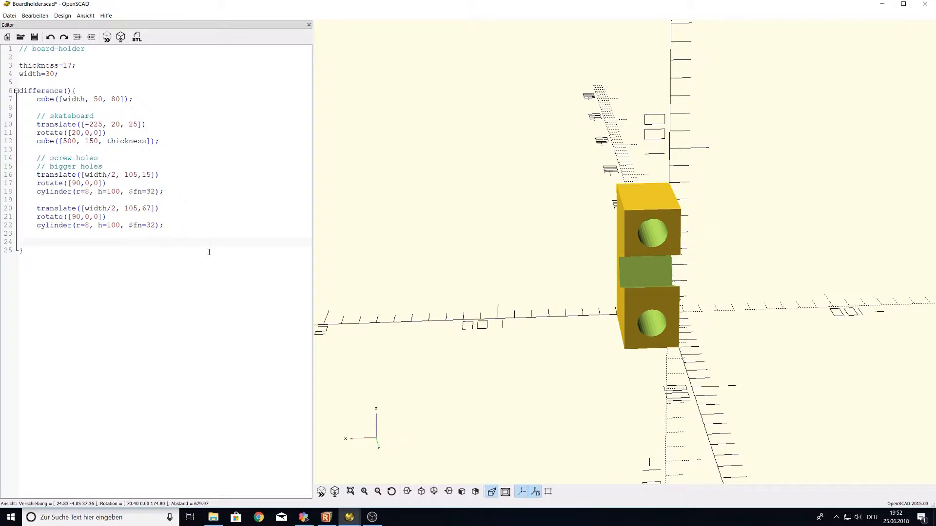
key("BackSpace")
key("BackSpace")
key("BackSpace")
key("BackSpace")
type("// smaller screw holes")
key("Return")
Paste a copy of the first bigger hole's code under the smaller screw holes comment and set its radius to 3
left_click_drag(168, 191, 2, 177)
left_click(47, 251)
key("ctrl+v")
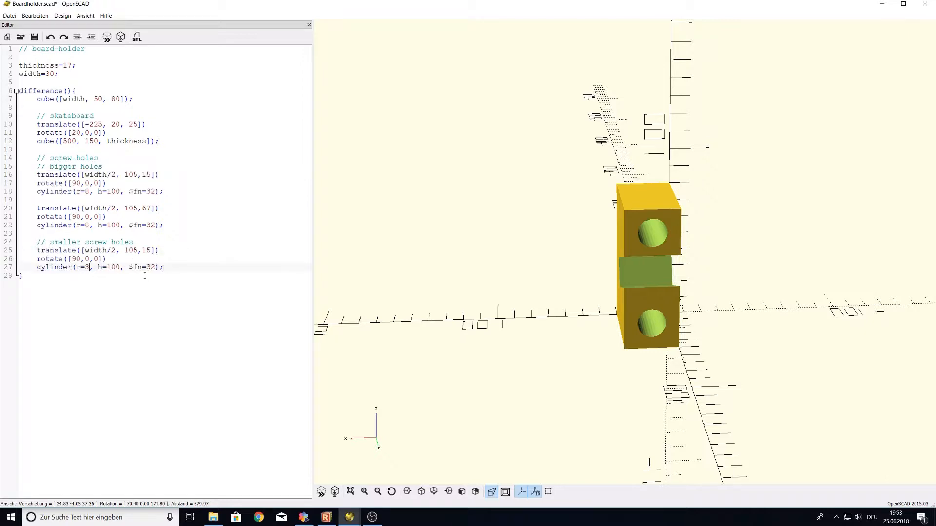
Set the smaller hole's y translation to 99, highlight its cylinder with the # modifier and preview it
left_click_drag(138, 252, 126, 249)
type("99#")
key("F5")
left_click_drag(683, 249, 602, 239)
scroll(607, 286, "up", 8)
mouse_move(574, 335)
left_mouse_down()
mouse_move(594, 343)
mouse_move(584, 336)
left_mouse_up()
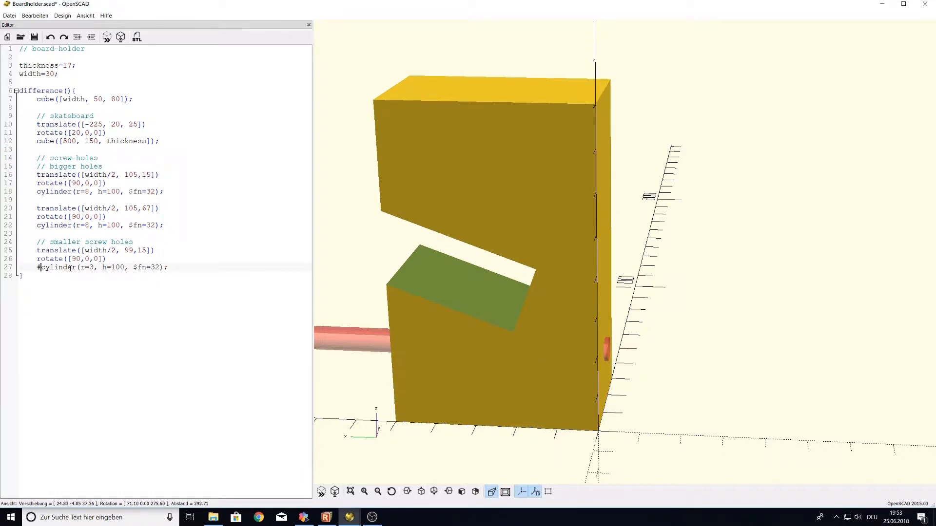
Remove the # modifier from the smaller hole's cylinder, preview the model and check the hole from both ends
key("BackSpace")
key("F5")
left_click_drag(779, 137, 599, 337)
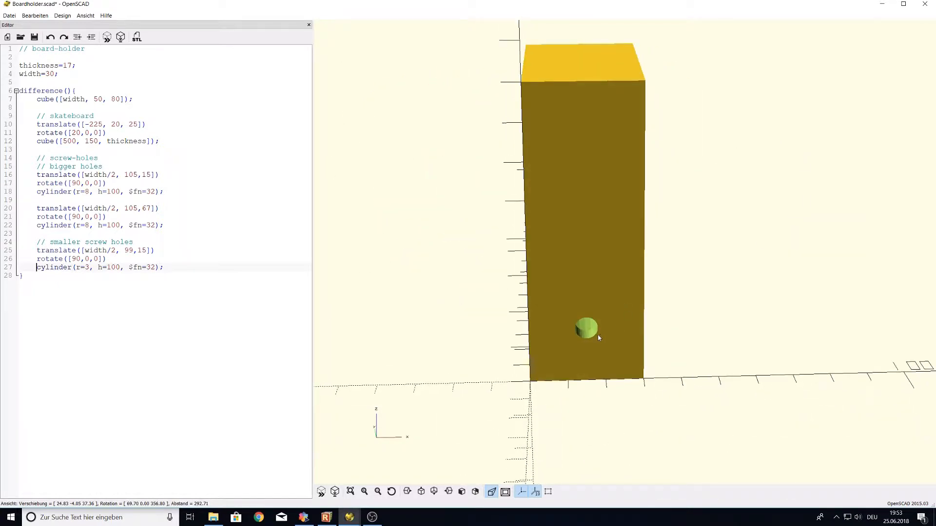
left_click_drag(489, 268, 614, 417)
left_click_drag(561, 344, 634, 317)
scroll(631, 314, "down", 4)
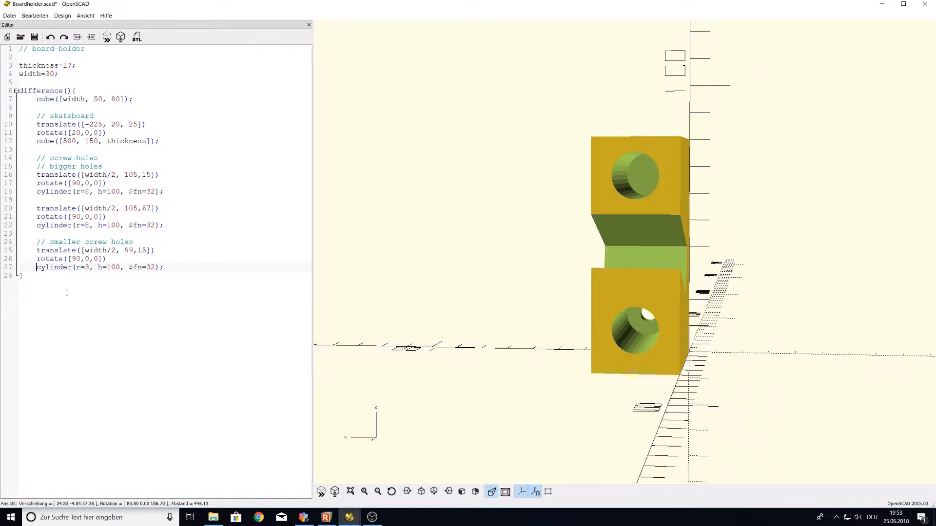
Paste a copy of the second bigger hole's code below the first smaller screw hole, separated by a blank line
left_click(161, 267)
left_click_drag(166, 227, 12, 211)
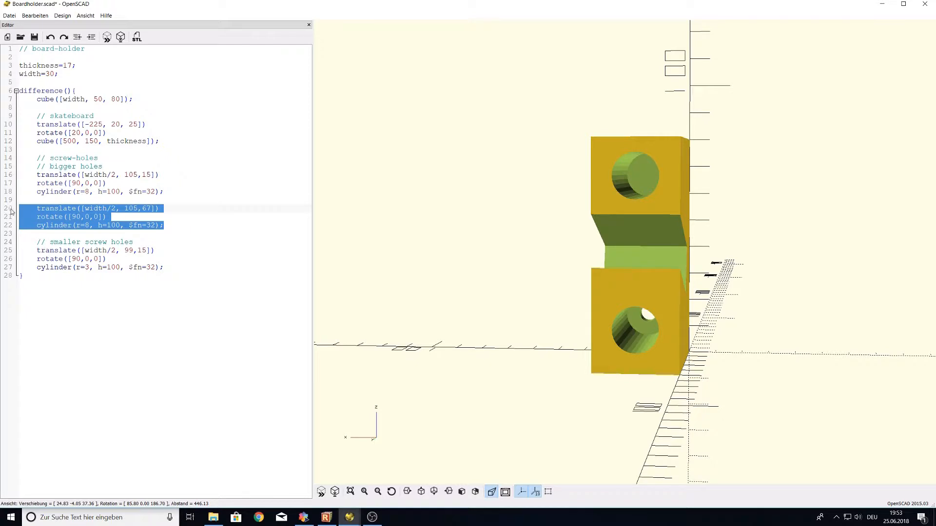
key("ctrl+c")
left_click(161, 268)
key("Return")
key("Return")
key("ctrl+v")
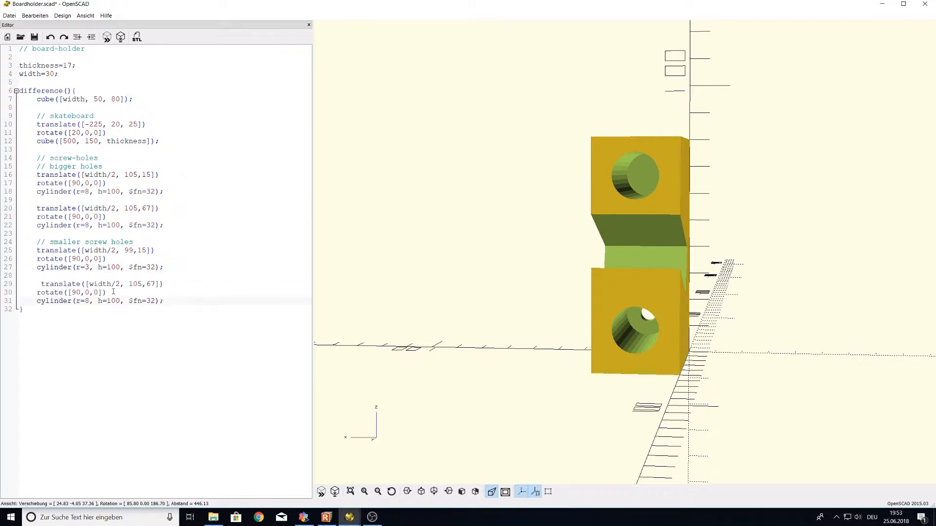
Set the pasted hole's radius to 3 and y translation to 99, remove its extra leading space, and preview both smaller holes
left_click(86, 302)
left_click(41, 286)
key("BackSpace")
key("End")
key("Left")
key("Left")
key("Left")
key("Left")
key("Left")
key("BackSpace")
key("BackSpace")
key("BackSpace")
type("99")
key("F5")
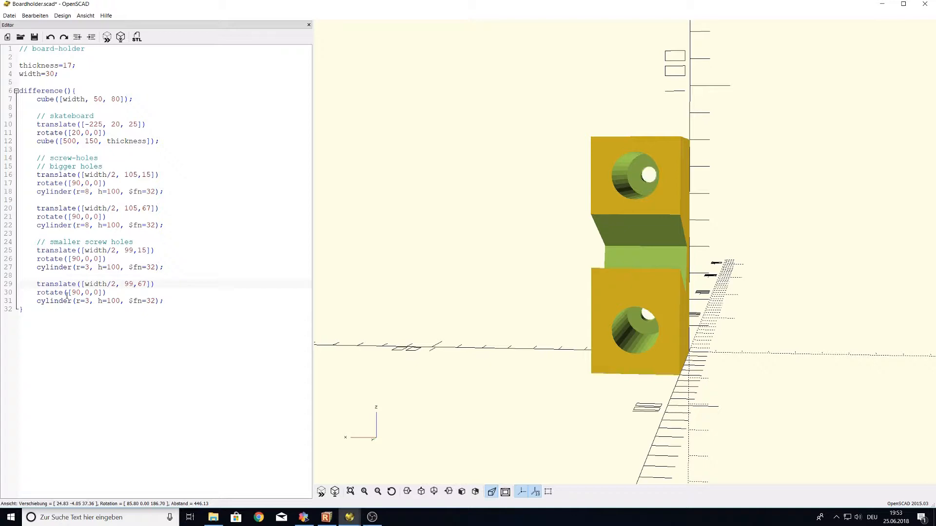
left_click_drag(573, 196, 721, 327)
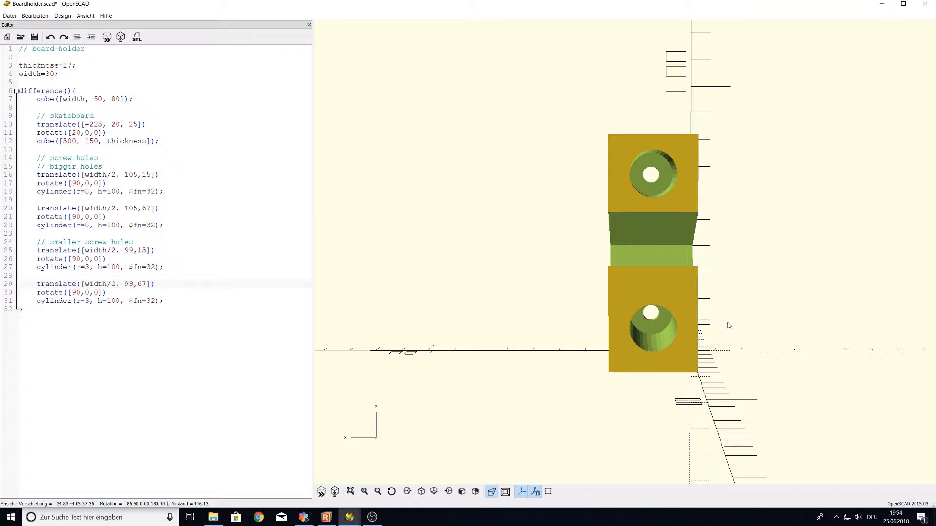
Export the model as an STL file over the existing Boardholder_single.stl
left_click(17, 18)
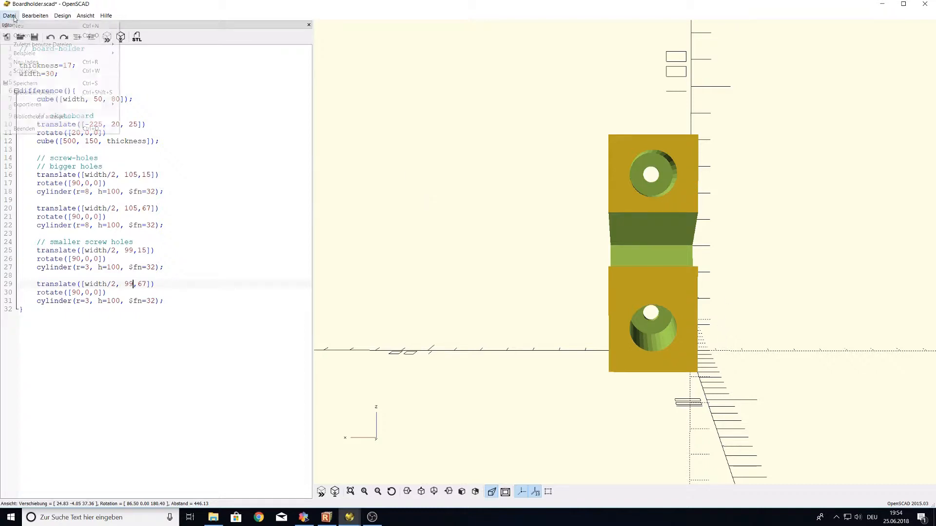
mouse_move(64, 104)
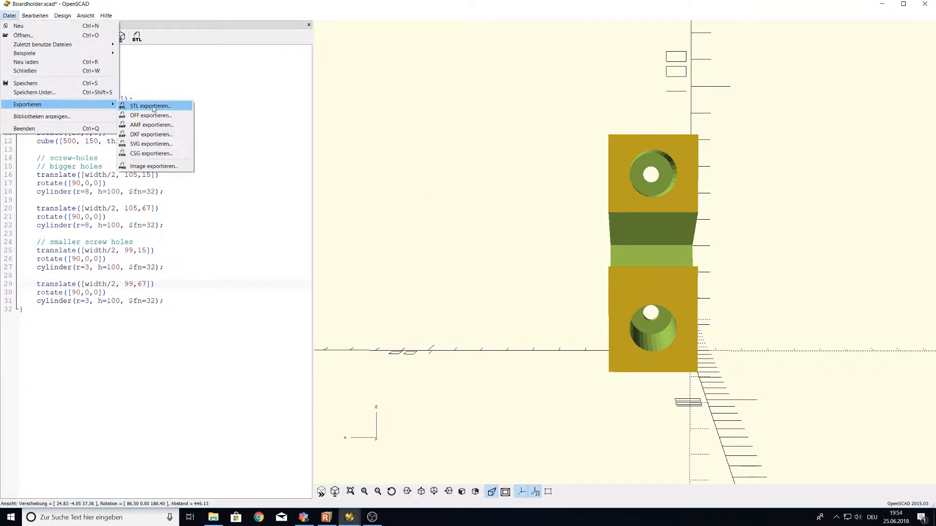
left_click(150, 106)
left_click(120, 97)
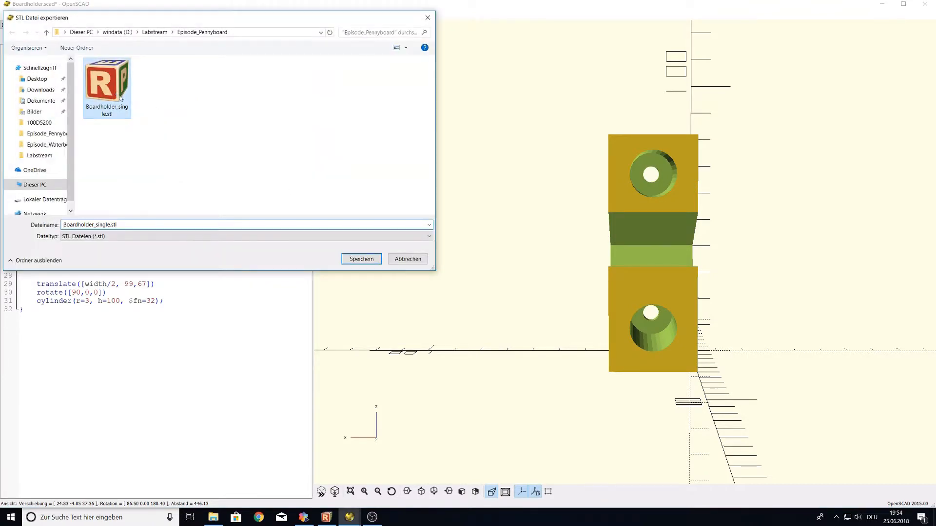
left_click(363, 259)
left_click(483, 264)
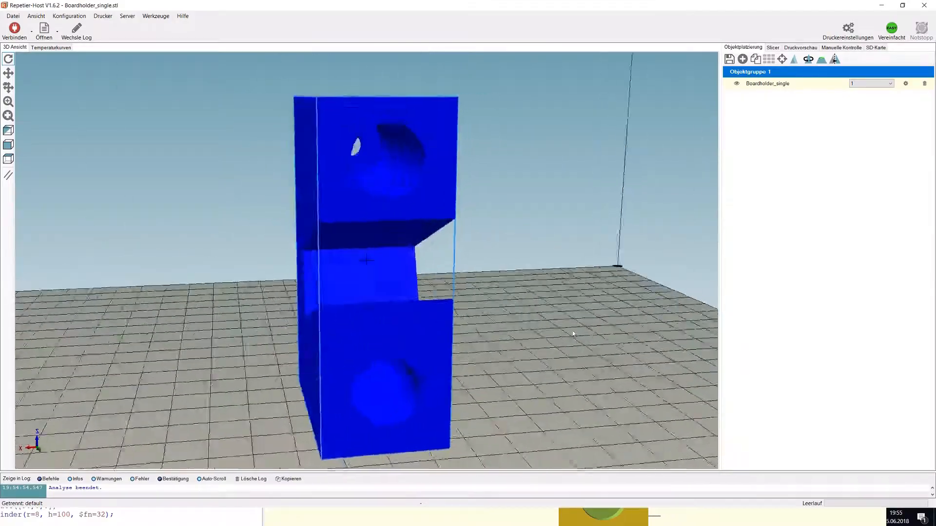
In Repetier-Host, lay the Boardholder_single object on its side by setting its Y rotation to 90
scroll(478, 324, "down", 5)
left_click_drag(463, 353, 375, 424)
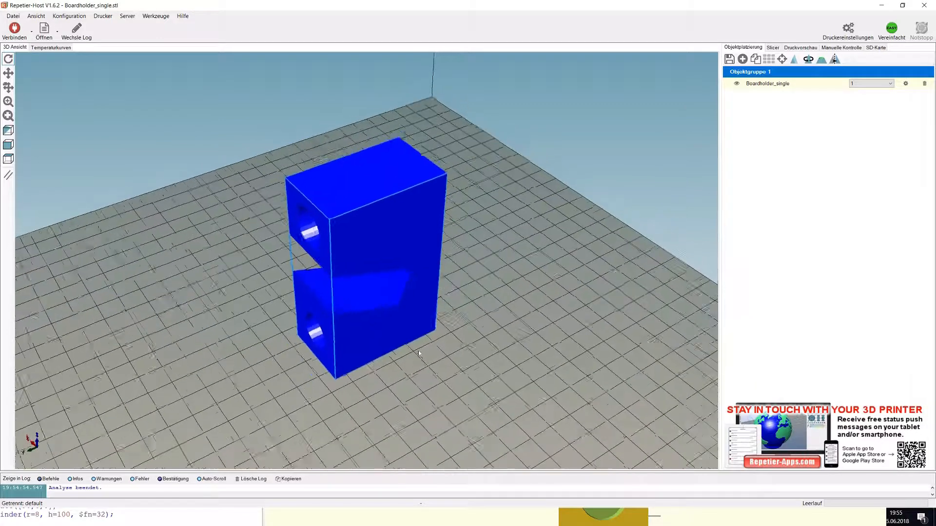
scroll(376, 424, "down", 2)
left_click(808, 59)
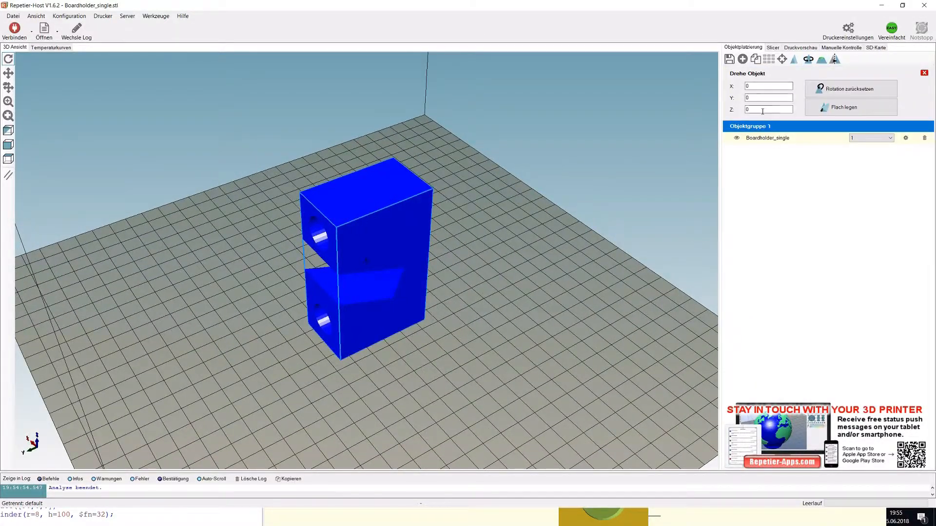
double_click(754, 98)
type("90")
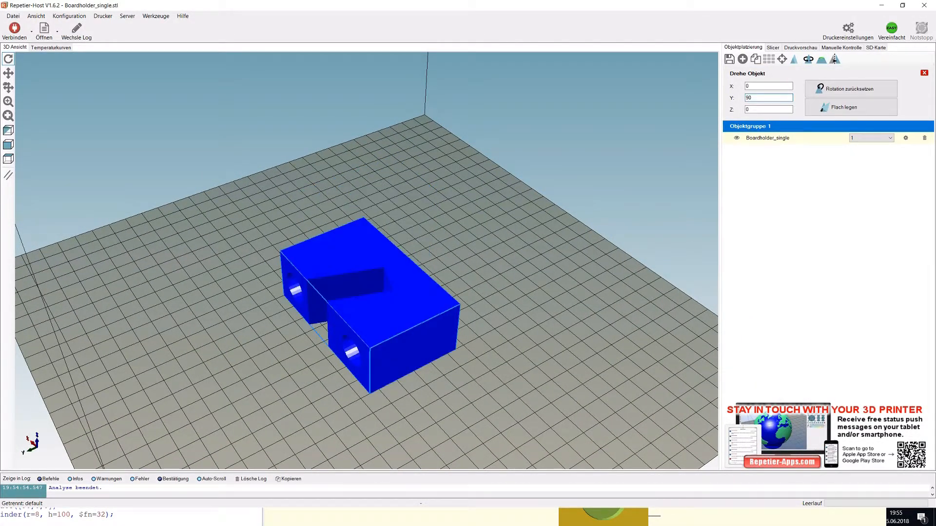
left_click_drag(390, 288, 449, 329)
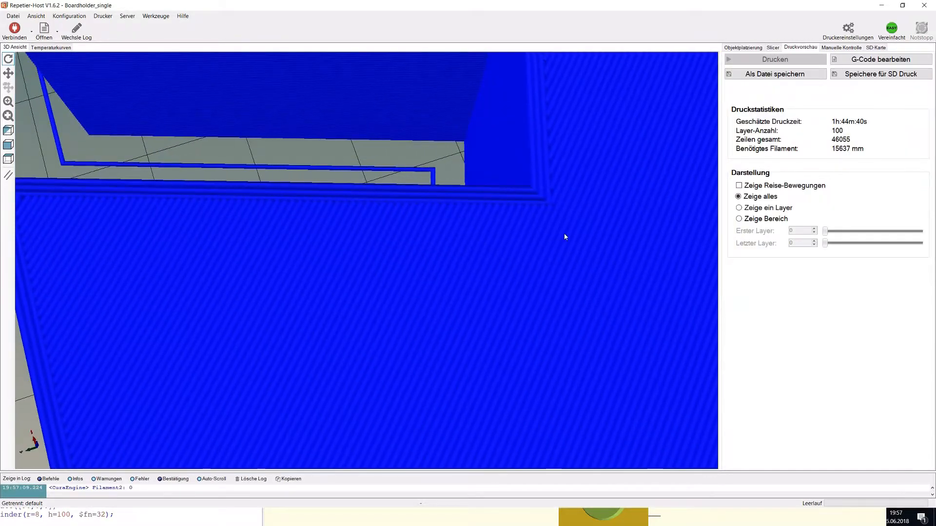
Limit the print preview to a single layer and step up to layer 14 to examine the infill
scroll(569, 278, "down", 5)
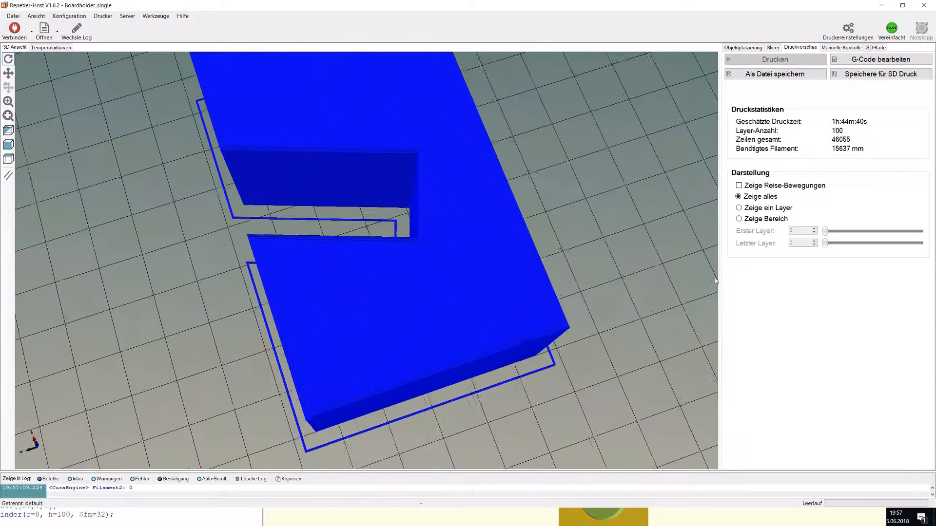
left_click(761, 210)
left_click(814, 228)
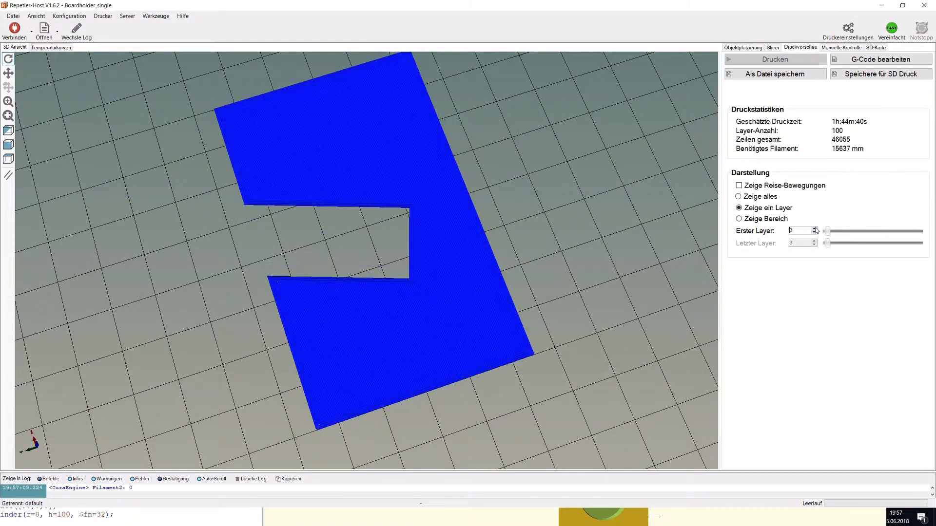
left_click(814, 228)
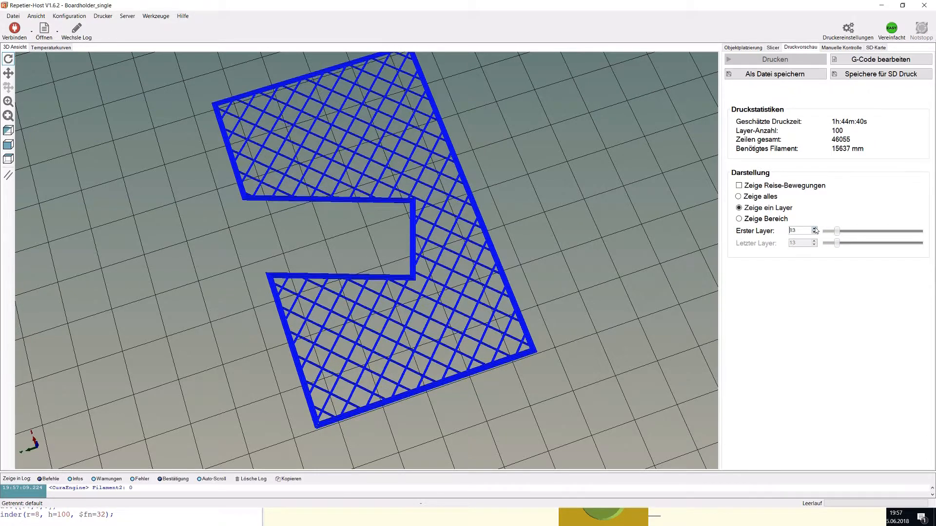
Open the CuraEngine print configuration's structure settings and check the shell thickness and bottom/top thickness
left_click(773, 47)
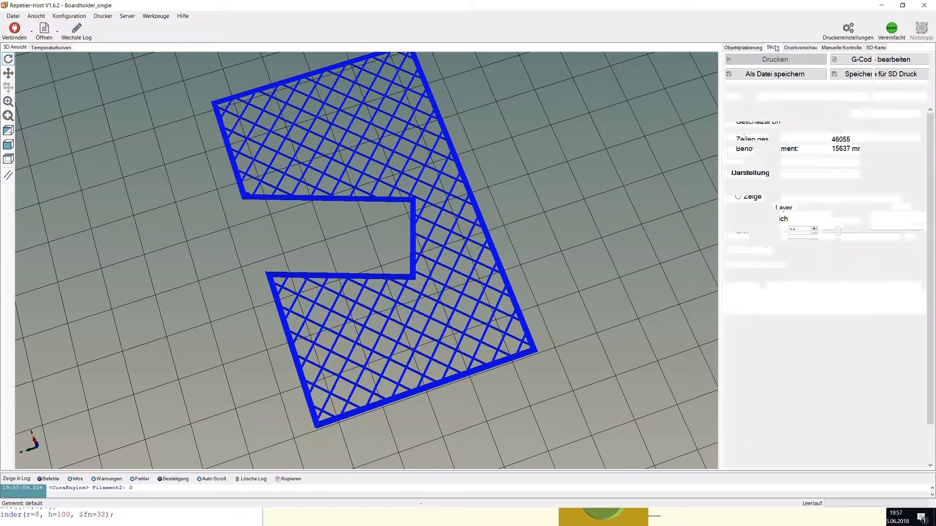
left_click(869, 115)
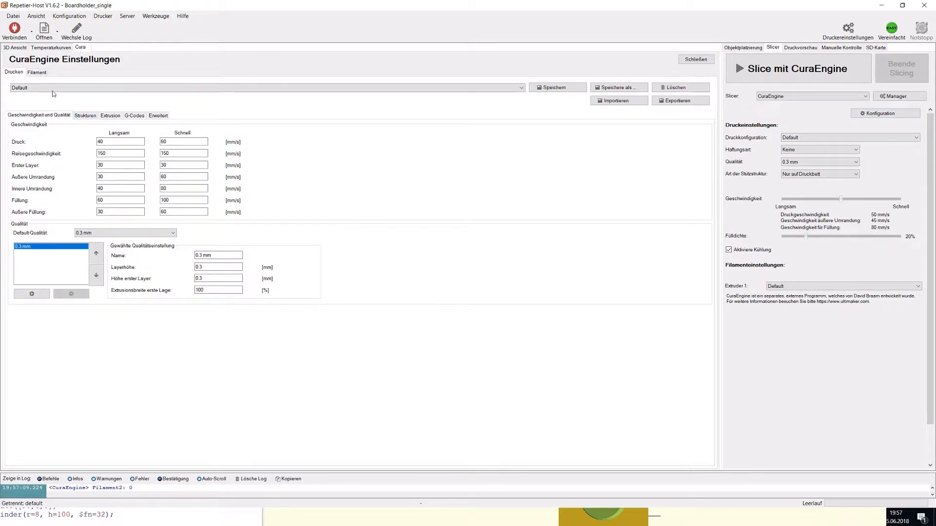
left_click(85, 116)
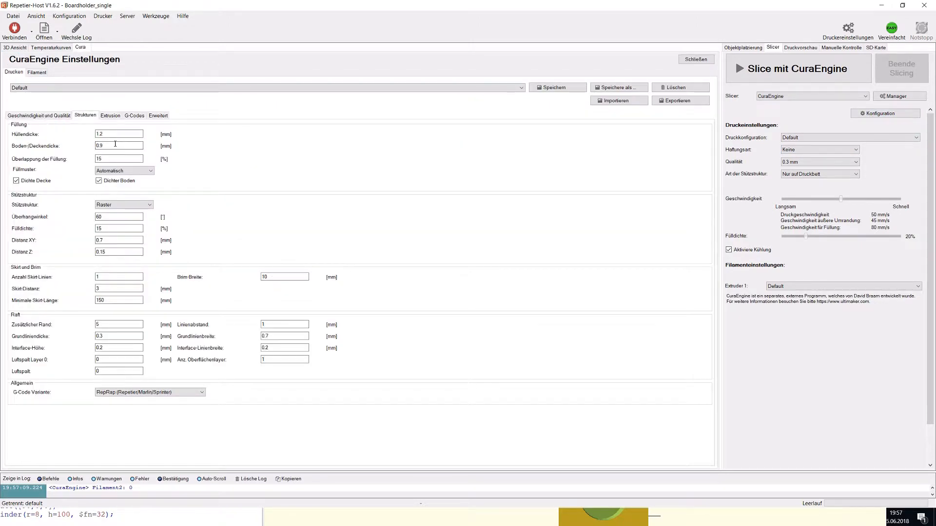
double_click(111, 133)
key("Tab")
Return to the print preview and step through the lowest layers one at a time, starting from layer 1
left_click(798, 48)
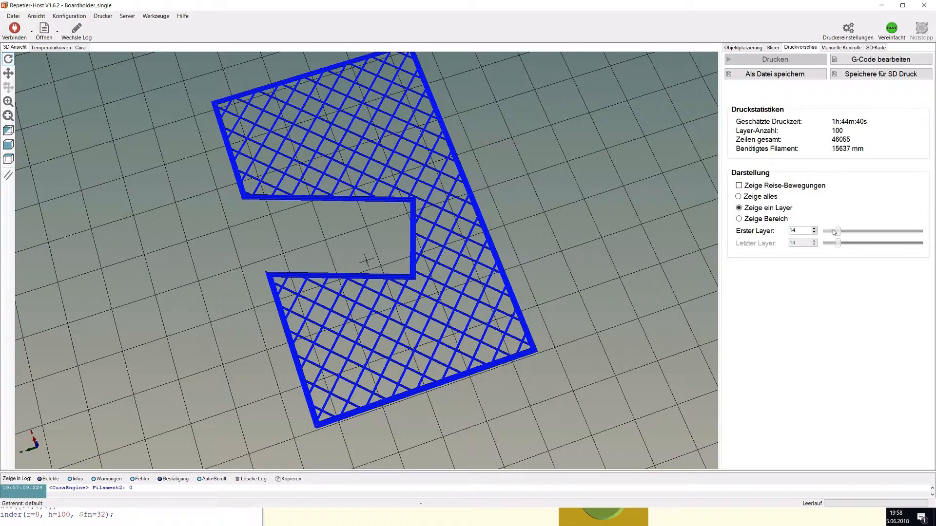
left_click_drag(838, 232, 809, 230)
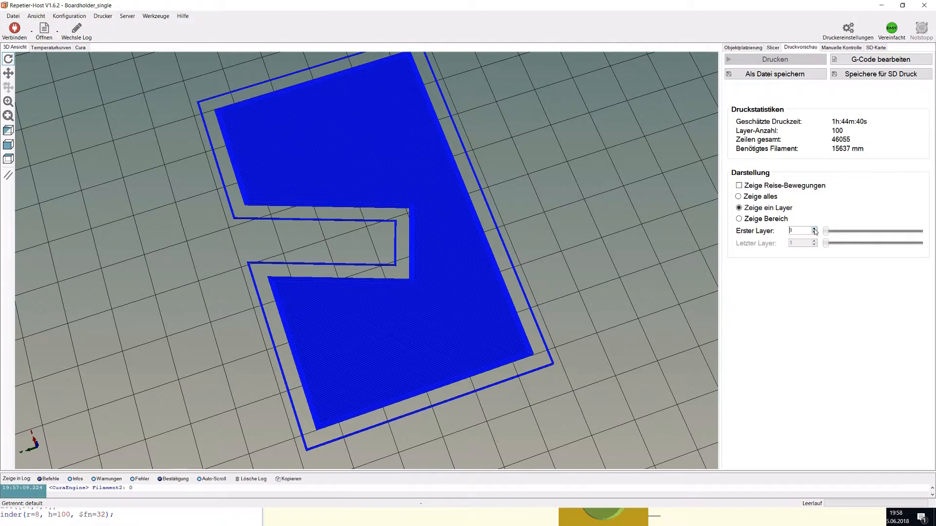
left_click(814, 229)
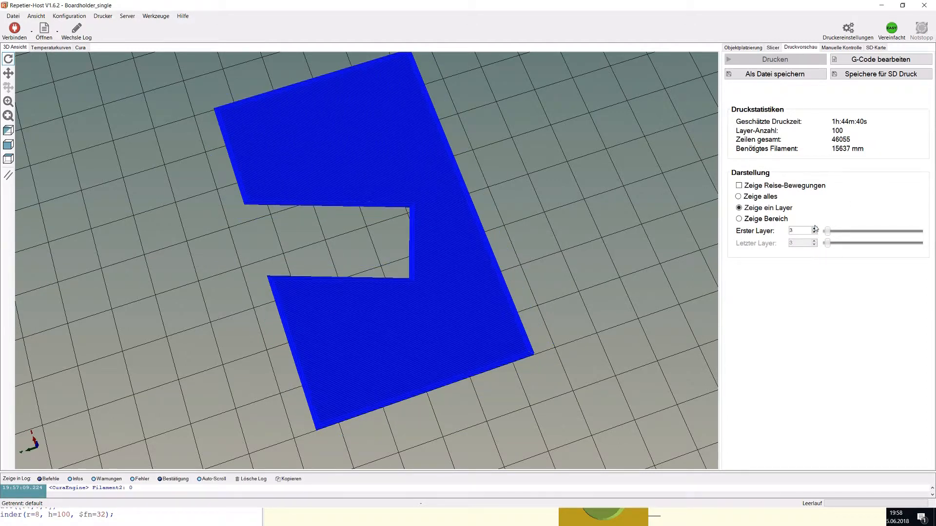
left_click(814, 229)
mouse_move(830, 232)
left_mouse_down()
mouse_move(921, 233)
mouse_move(825, 231)
left_mouse_up()
Show all layers in the print preview and examine the wall lines around the board slot up close
left_click(743, 196)
left_click_drag(402, 249, 388, 271)
scroll(446, 247, "up", 6)
scroll(448, 258, "down", 4)
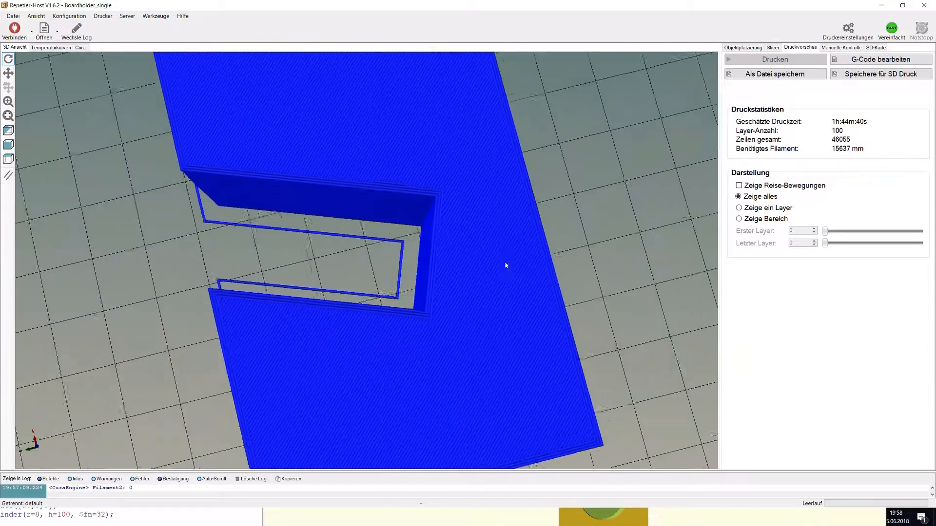
scroll(503, 260, "down", 1)
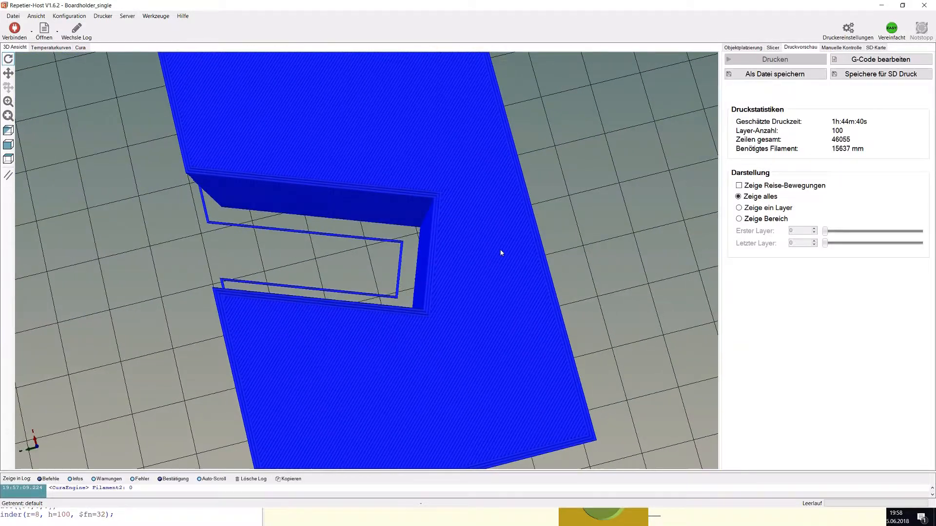
Compare the unsliced model with the sliced preview and examine the slot walls, outer faces and skirt from several angles
left_click(774, 48)
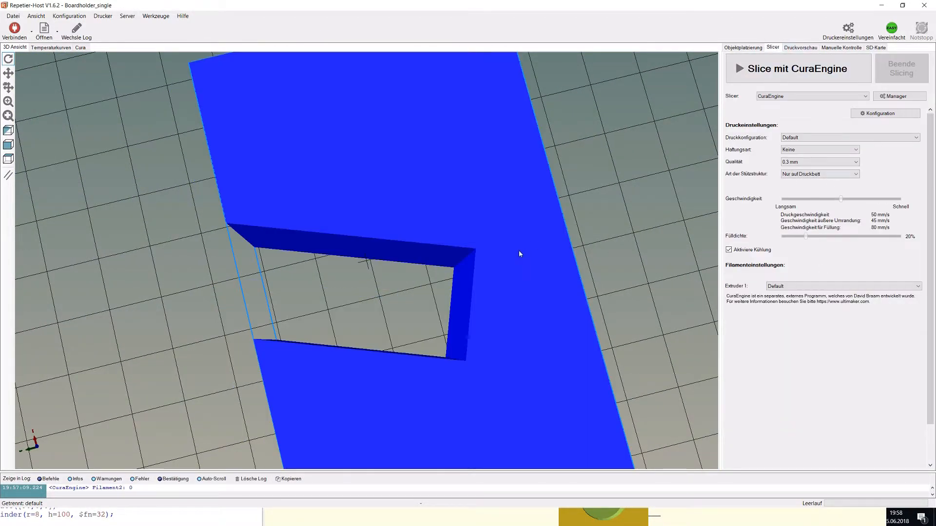
left_click(741, 73)
scroll(488, 266, "up", 5)
scroll(504, 267, "down", 3)
scroll(498, 262, "up", 4)
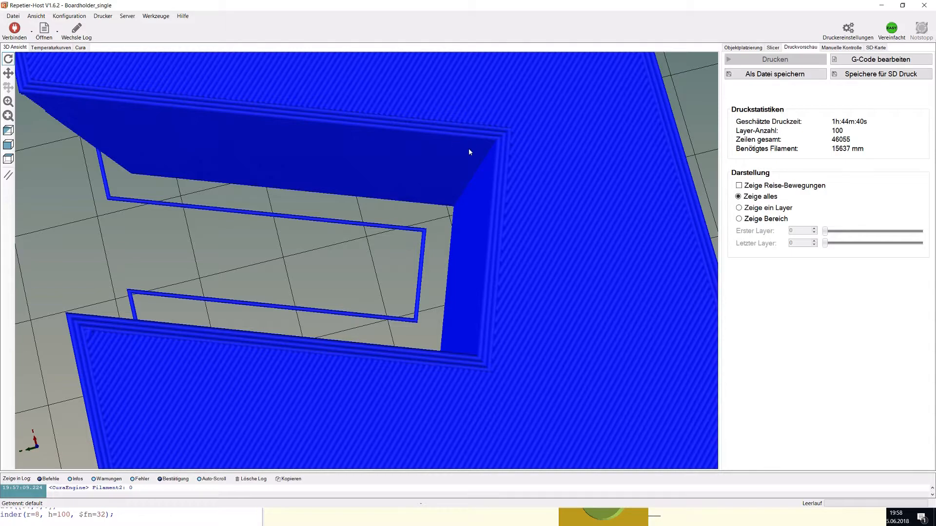
scroll(551, 246, "down", 3)
mouse_move(409, 260)
left_mouse_down()
mouse_move(460, 206)
mouse_move(516, 176)
mouse_move(570, 292)
mouse_move(386, 317)
mouse_move(366, 257)
mouse_move(486, 214)
mouse_move(401, 247)
left_mouse_up()
left_click_drag(208, 225, 401, 308)
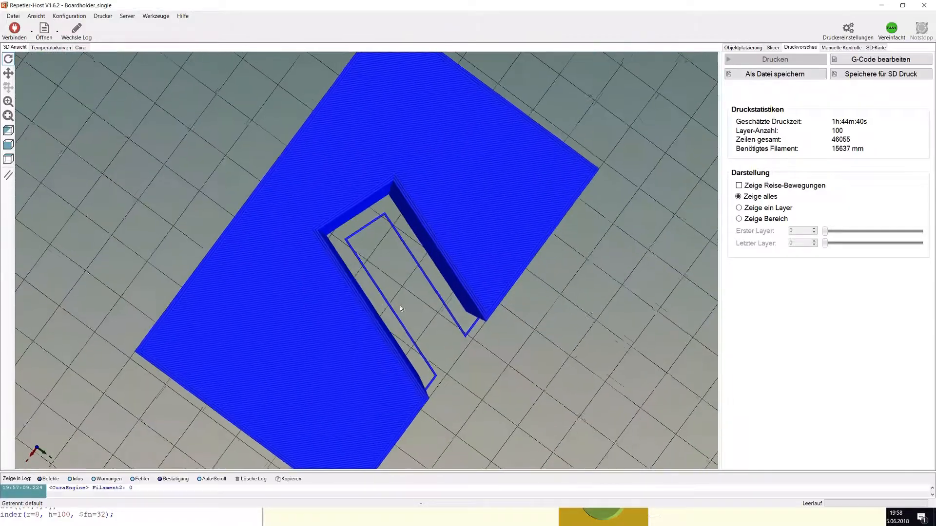
left_click_drag(479, 307, 545, 158)
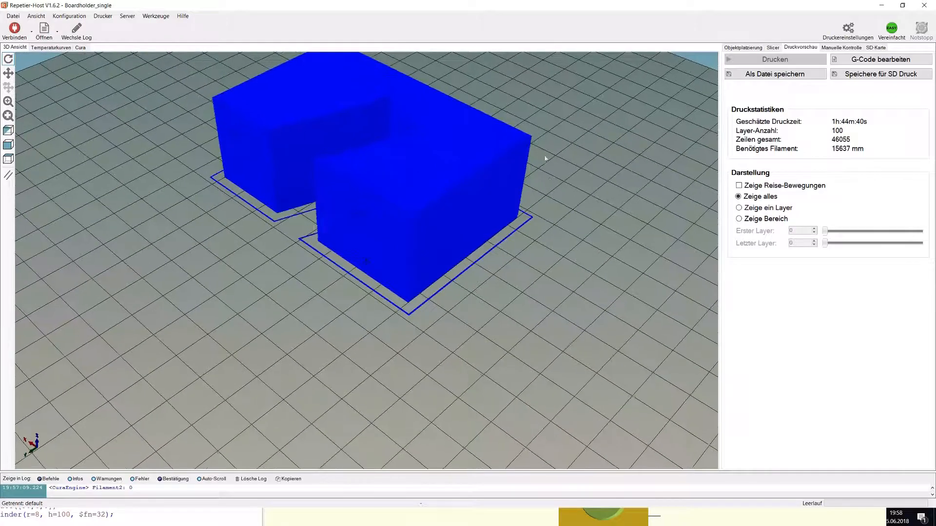
left_click_drag(538, 209, 633, 280)
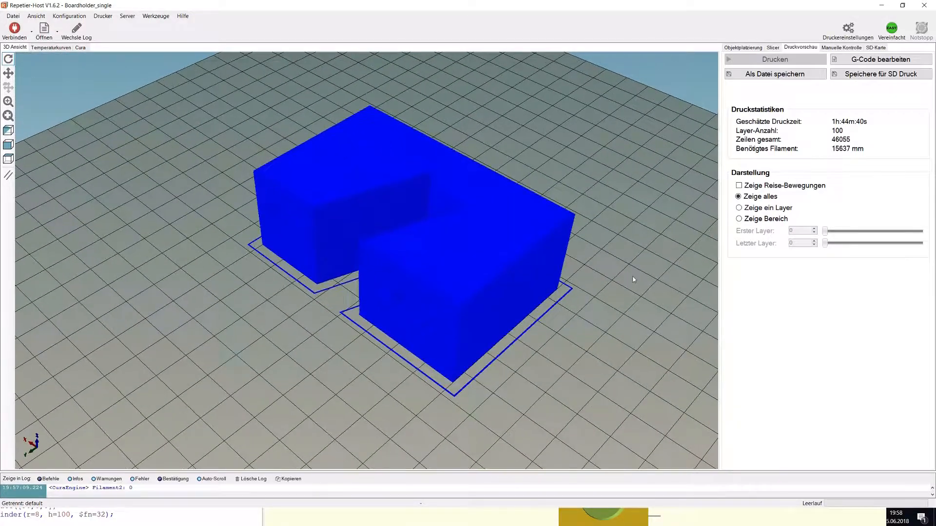